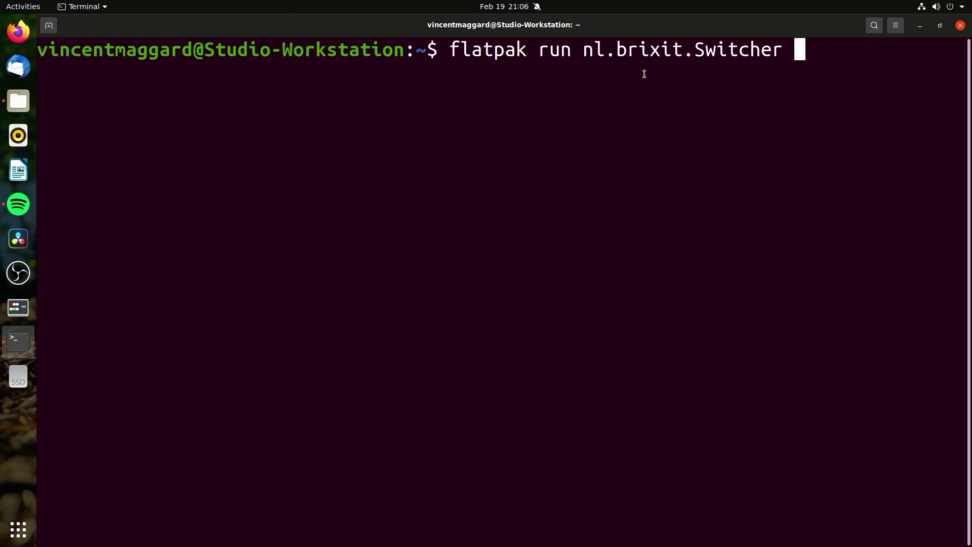
- Launch OpenSwitcher by running 'flatpak run nl.brixit.Switcher' in Terminal
{"action": "left_click_drag", "start_coordinate": [583, 50], "coordinate": [799, 51]}
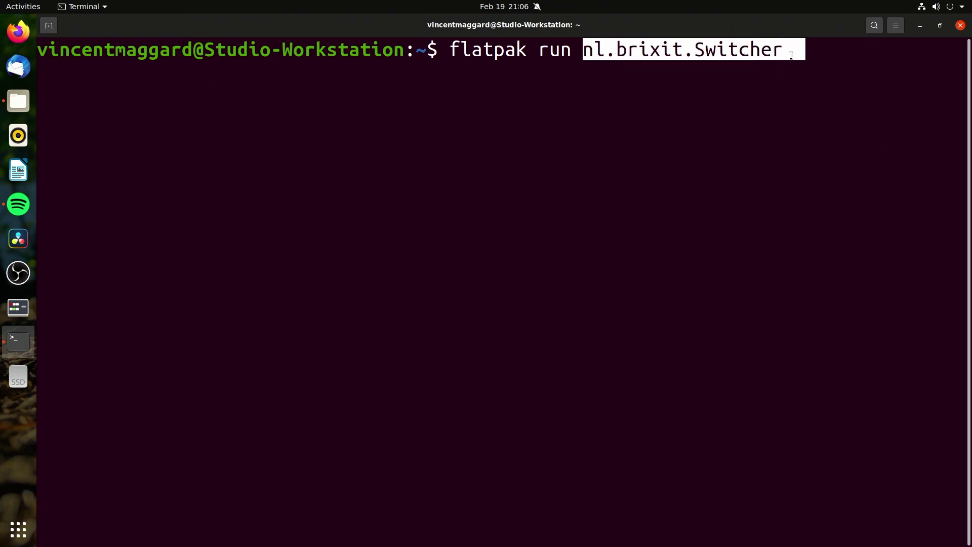
{"action": "left_click", "coordinate": [799, 58]}
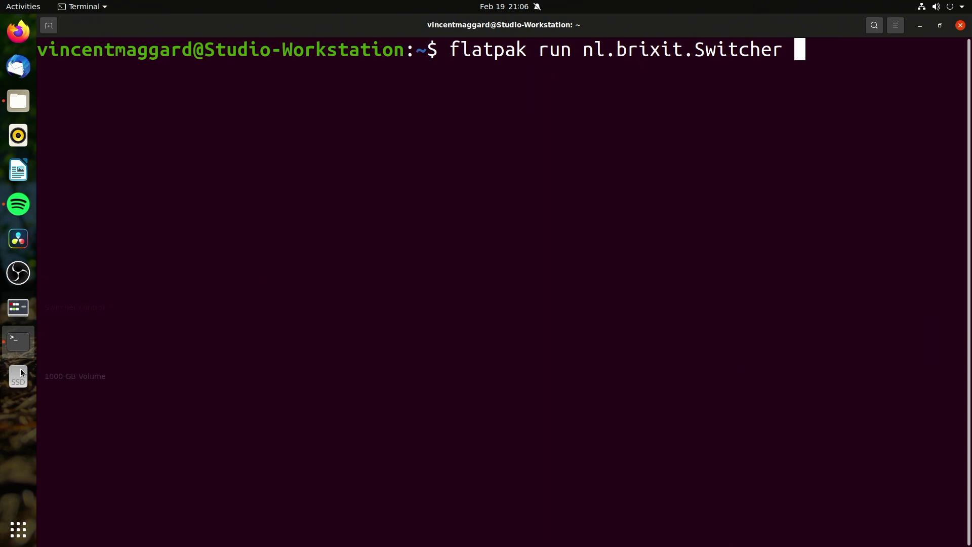
{"action": "key", "text": "Return"}
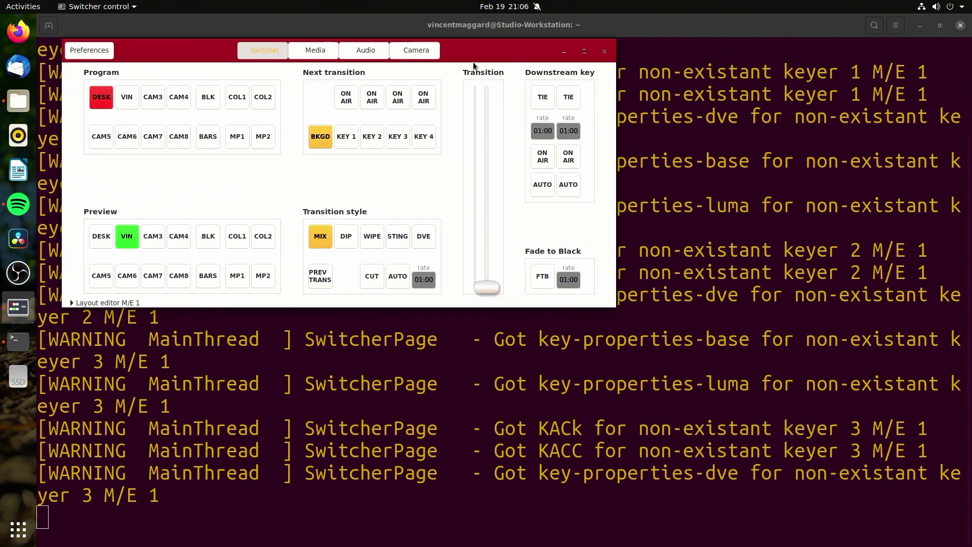
- Close the Switcher control and Terminal windows, then relaunch Switcher control from the dock
{"action": "right_click", "coordinate": [12, 306]}
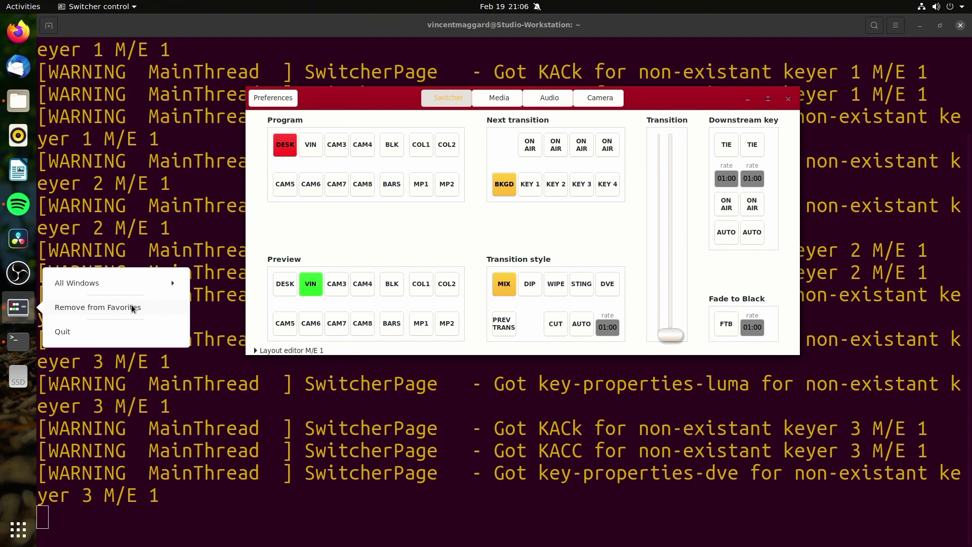
{"action": "left_click", "coordinate": [337, 248]}
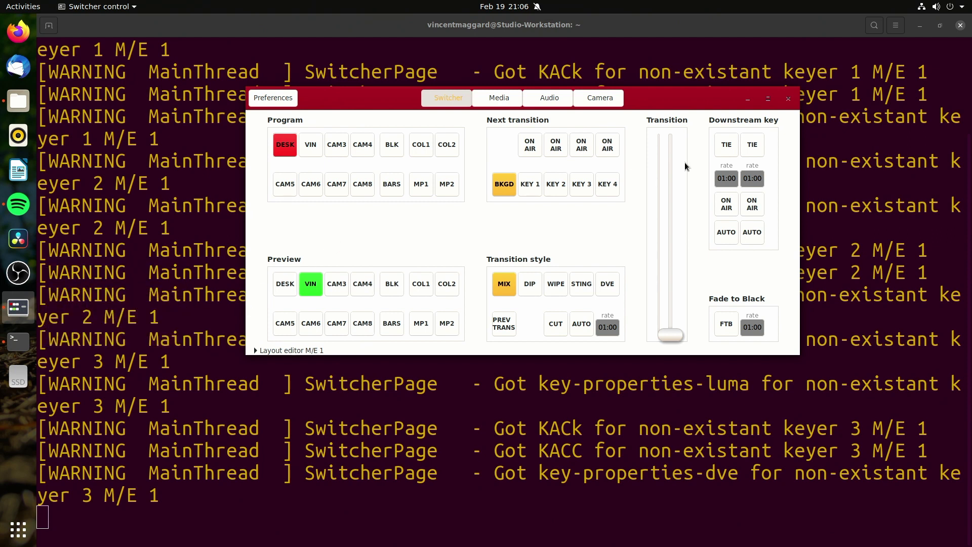
{"action": "left_click", "coordinate": [791, 100]}
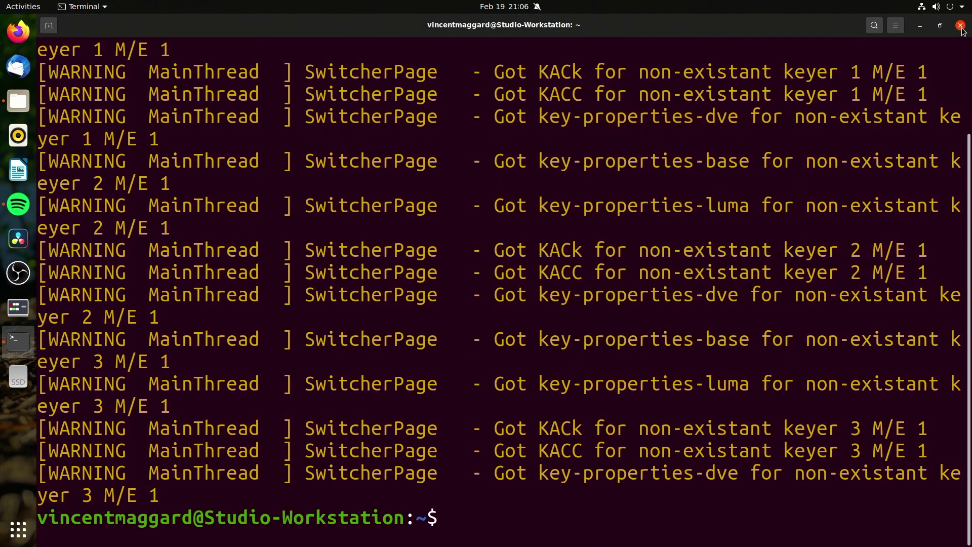
{"action": "left_click", "coordinate": [961, 25]}
{"action": "left_click", "coordinate": [18, 307]}
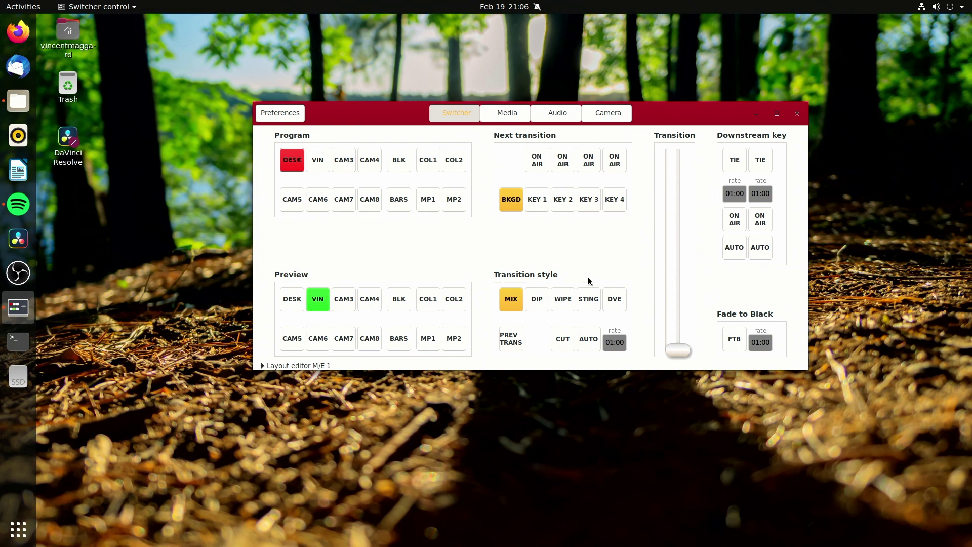
{"action": "left_click", "coordinate": [777, 114]}
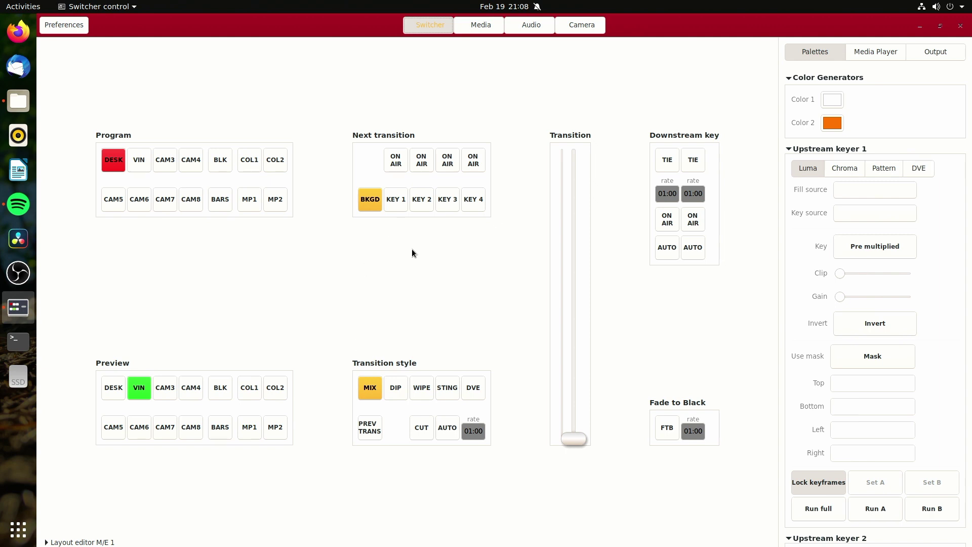
- Collapse the Upstream keyer 1–4 and Transitions sections
{"action": "left_click", "coordinate": [843, 150]}
{"action": "left_click", "coordinate": [801, 163]}
{"action": "left_click", "coordinate": [807, 179]}
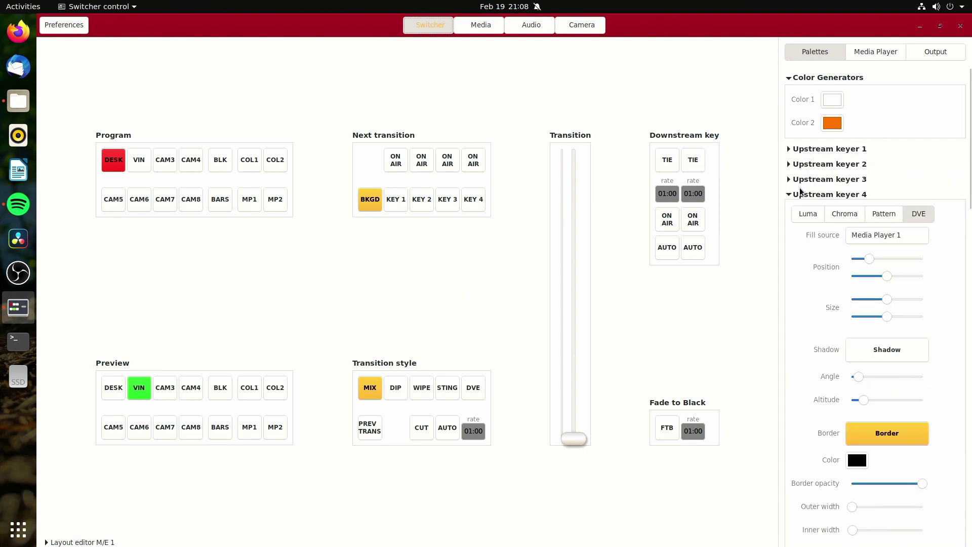
{"action": "left_click", "coordinate": [804, 194]}
{"action": "left_click", "coordinate": [822, 208]}
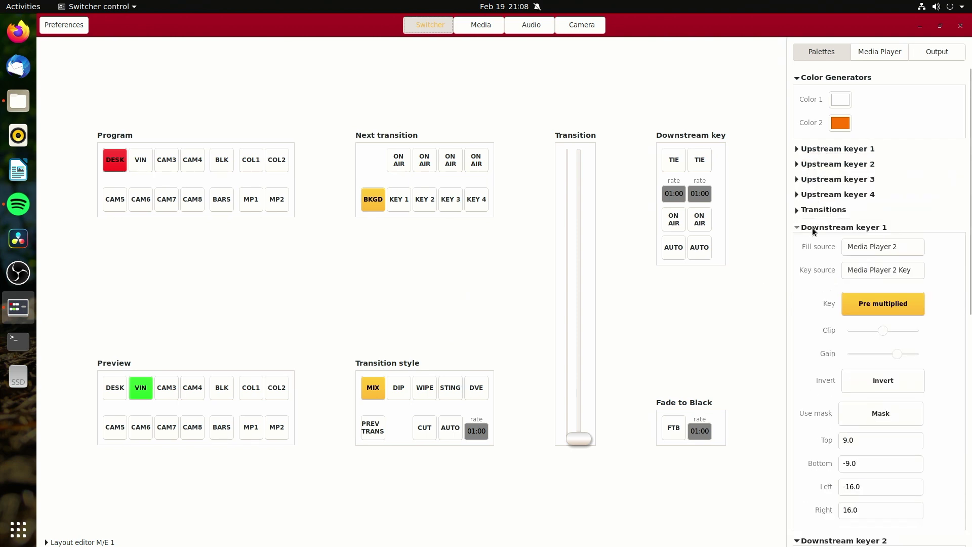
- Set Downstream keyer 1 fill to Media Player 1 and key to Media Player 1 Key, then view the media pool
{"action": "left_click", "coordinate": [885, 250]}
{"action": "left_click", "coordinate": [870, 219]}
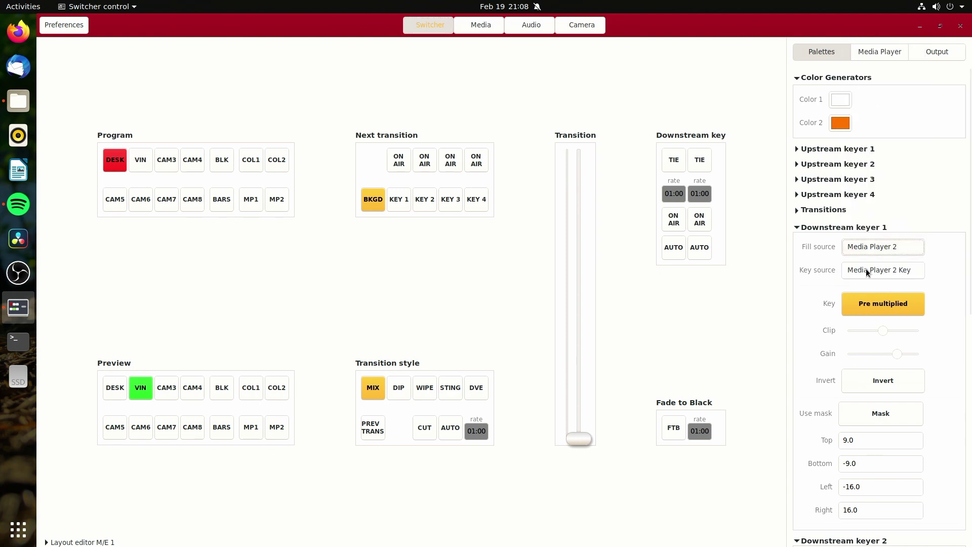
{"action": "left_click", "coordinate": [866, 269]}
{"action": "left_click", "coordinate": [881, 233]}
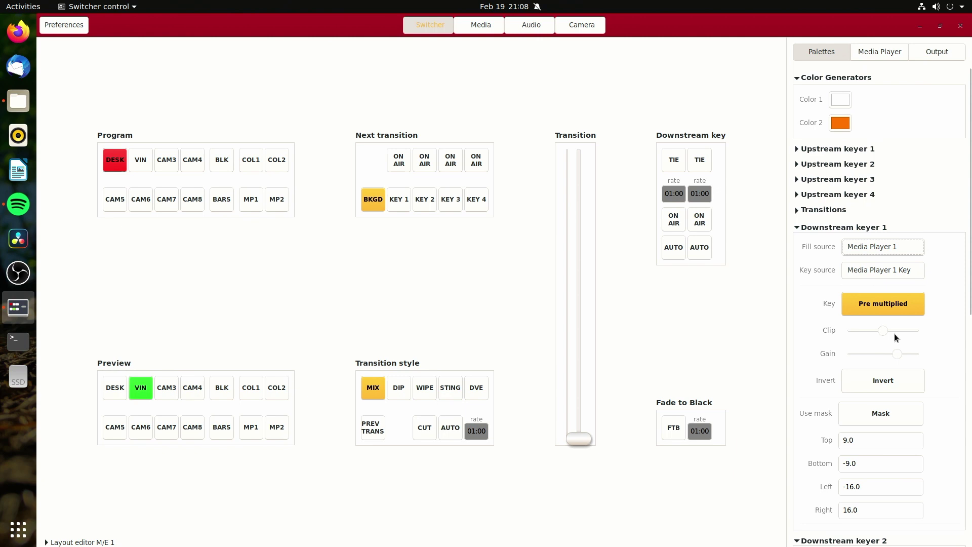
{"action": "left_click", "coordinate": [828, 228]}
{"action": "left_click", "coordinate": [812, 243]}
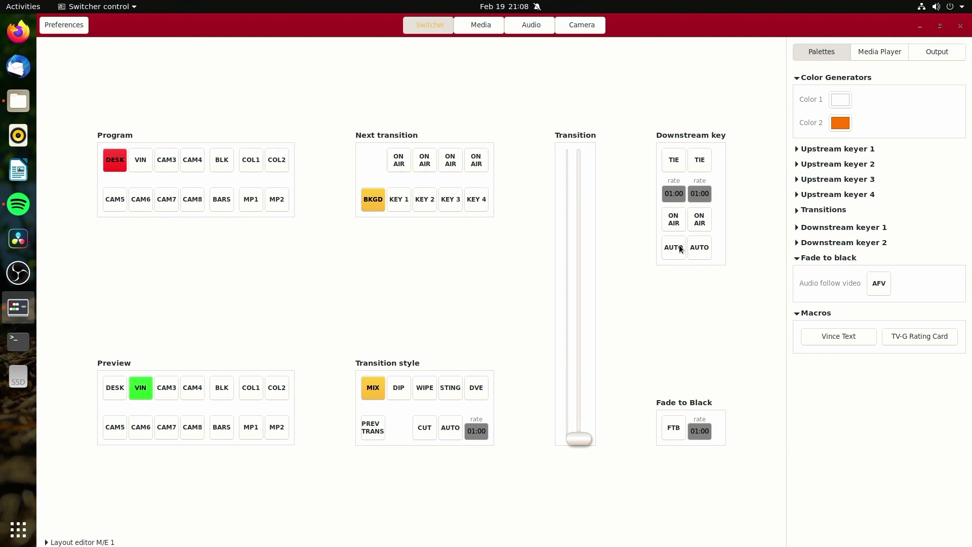
{"action": "left_click", "coordinate": [502, 27]}
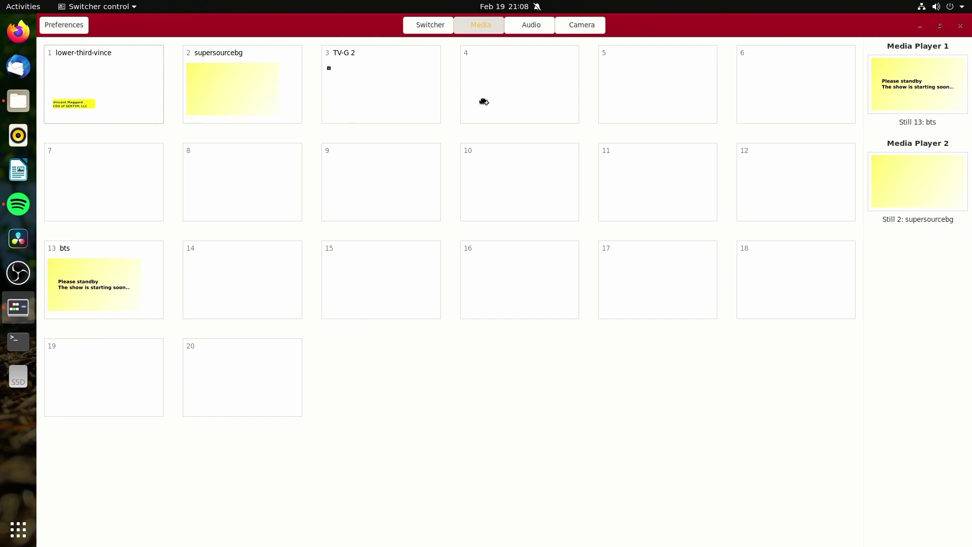
- Load the lower third into Media Player 1, air and remove it via DSK 1, and run the text macro
{"action": "left_click_drag", "start_coordinate": [483, 102], "coordinate": [907, 91]}
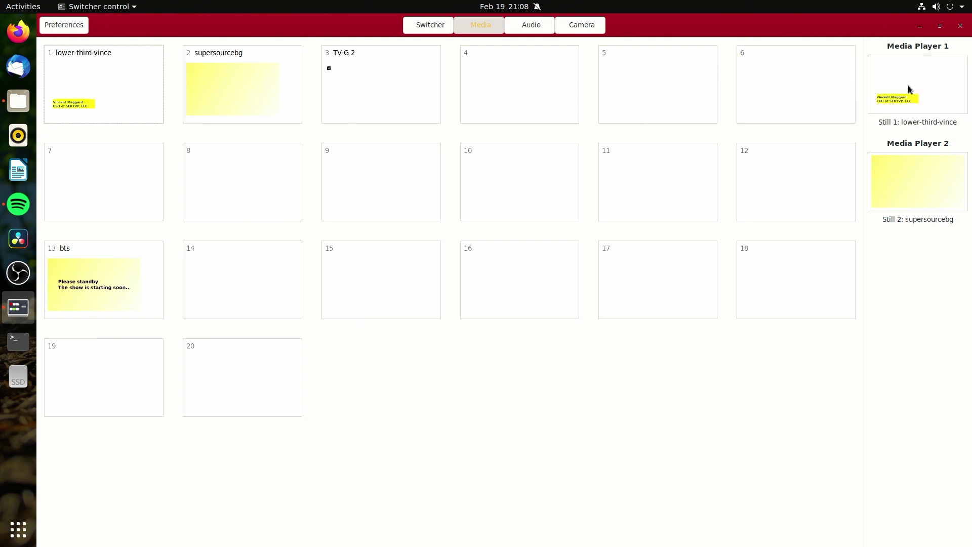
{"action": "left_click", "coordinate": [447, 26]}
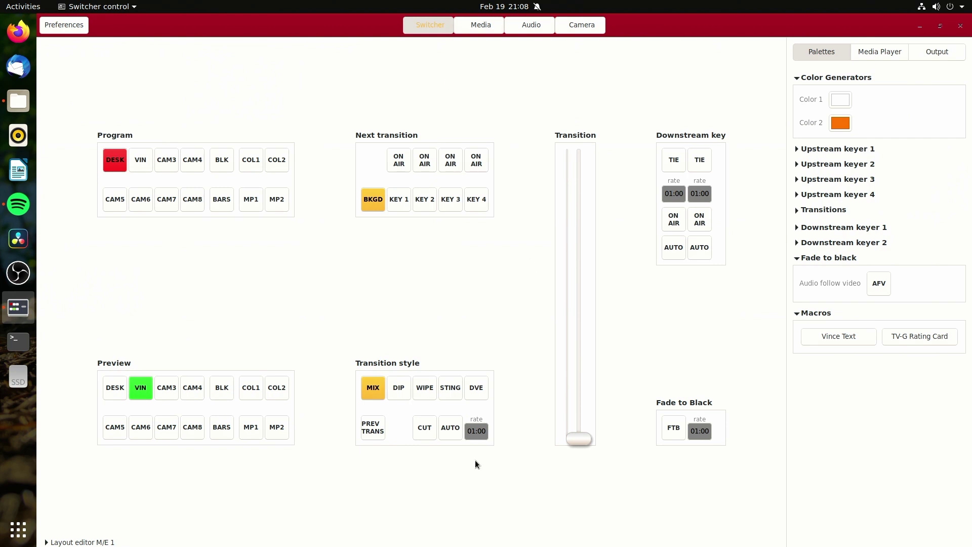
{"action": "left_click", "coordinate": [672, 239]}
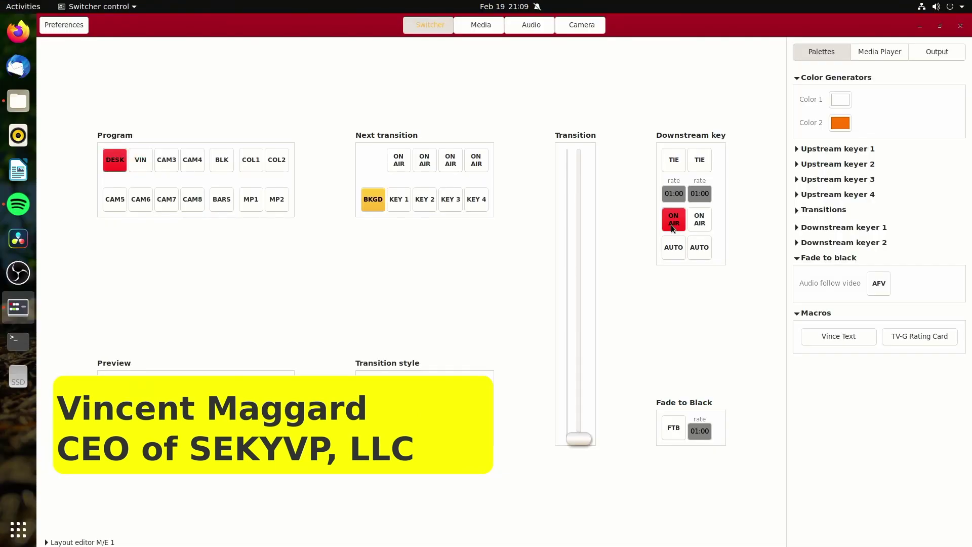
{"action": "left_click", "coordinate": [671, 224]}
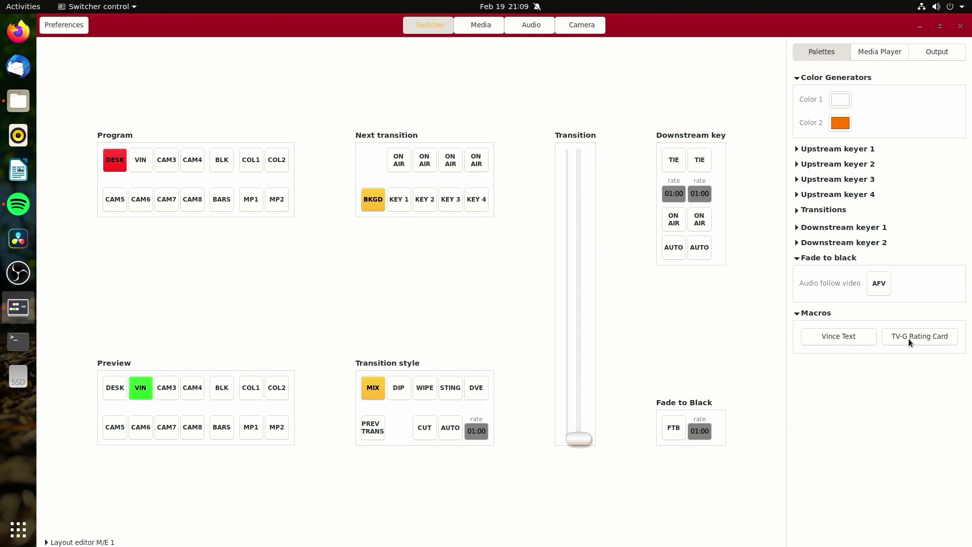
{"action": "left_click", "coordinate": [829, 339]}
- Run a WIPE transition to the camera and back to the desk, then restore MIX style
{"action": "left_click", "coordinate": [424, 389]}
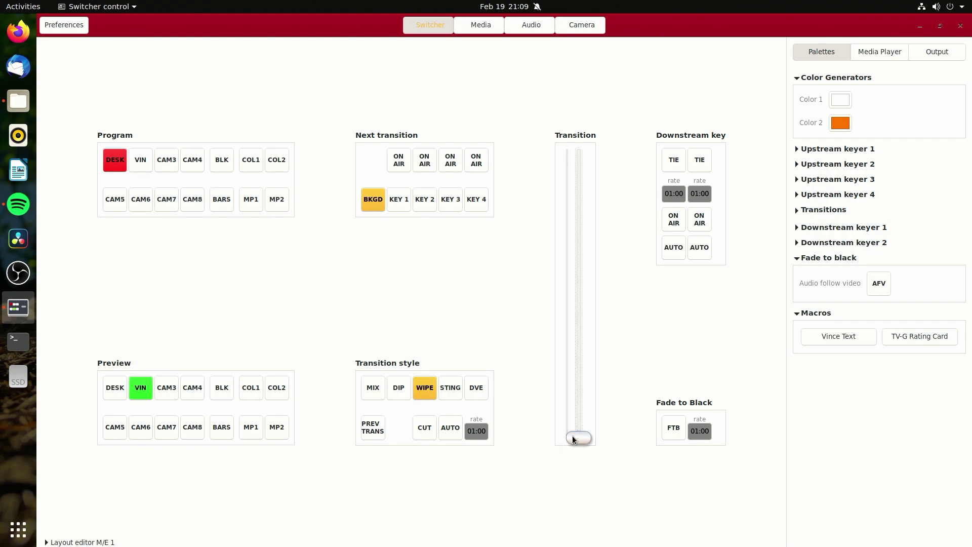
{"action": "left_click_drag", "start_coordinate": [577, 437], "coordinate": [597, 155]}
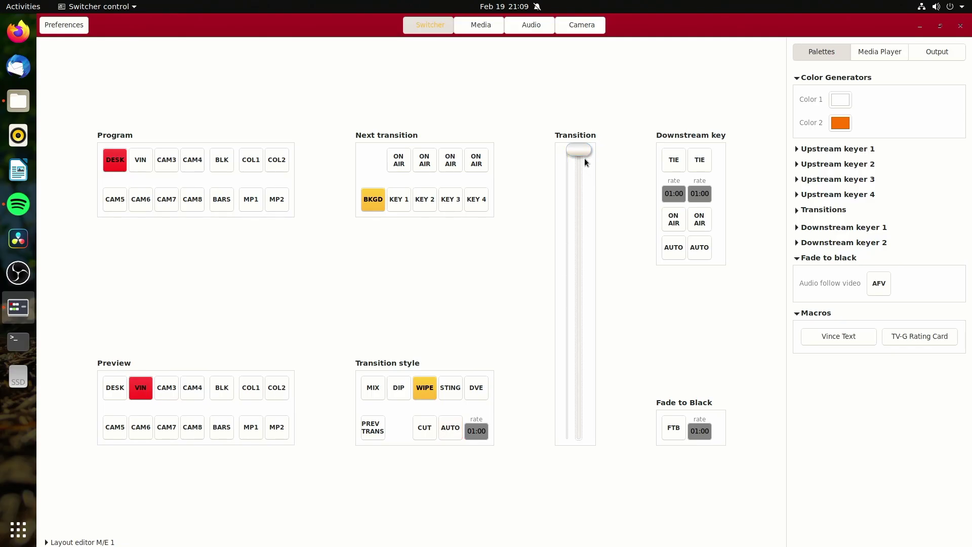
{"action": "left_click_drag", "start_coordinate": [565, 151], "coordinate": [578, 467]}
{"action": "left_click", "coordinate": [374, 394]}
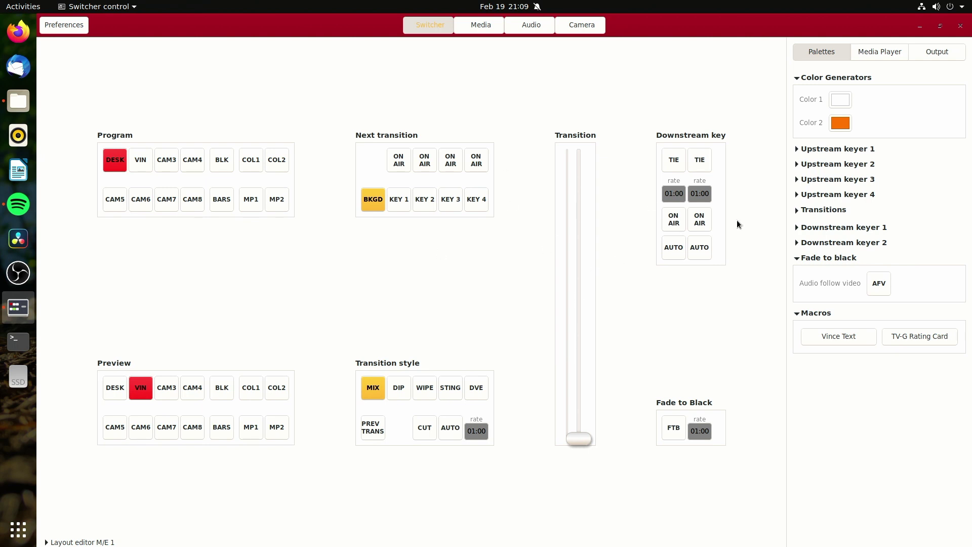
- Check Color 2 stays orange and keep the lower-third still on Media Player 1
{"action": "left_click", "coordinate": [840, 123]}
{"action": "left_click", "coordinate": [399, 212]}
{"action": "left_click", "coordinate": [874, 52]}
{"action": "left_click", "coordinate": [884, 100]}
{"action": "left_click", "coordinate": [864, 101]}
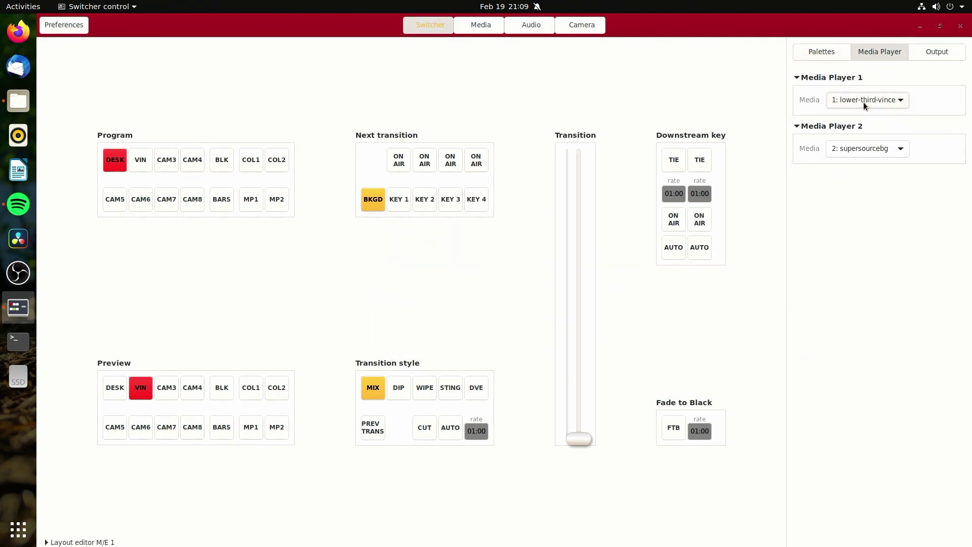
- Review the output, recording and streaming settings, including the masked stream key field
{"action": "left_click", "coordinate": [935, 51]}
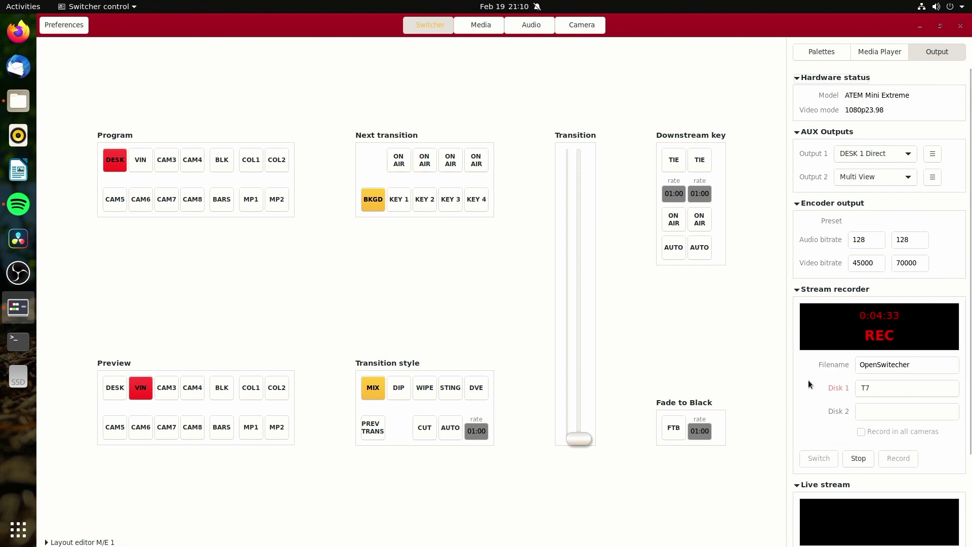
{"action": "scroll", "coordinate": [808, 379], "scroll_direction": "down", "scroll_amount": 4}
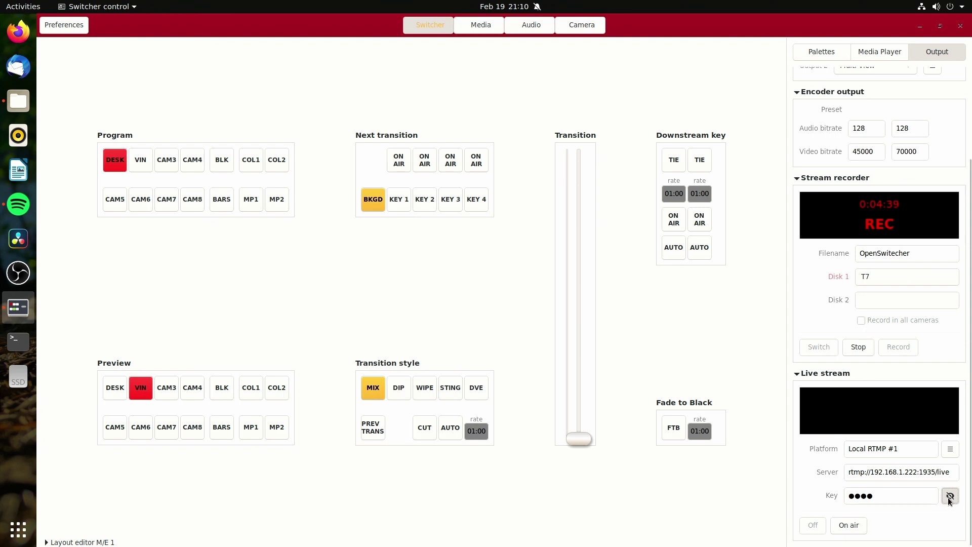
{"action": "double_click", "coordinate": [922, 501]}
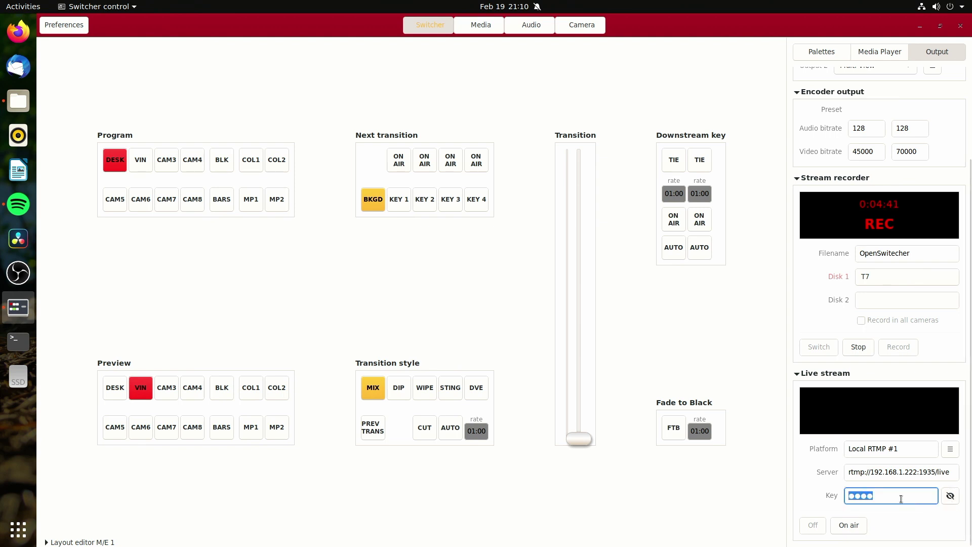
{"action": "left_click_drag", "start_coordinate": [901, 501], "coordinate": [849, 498]}
{"action": "left_click", "coordinate": [882, 499]}
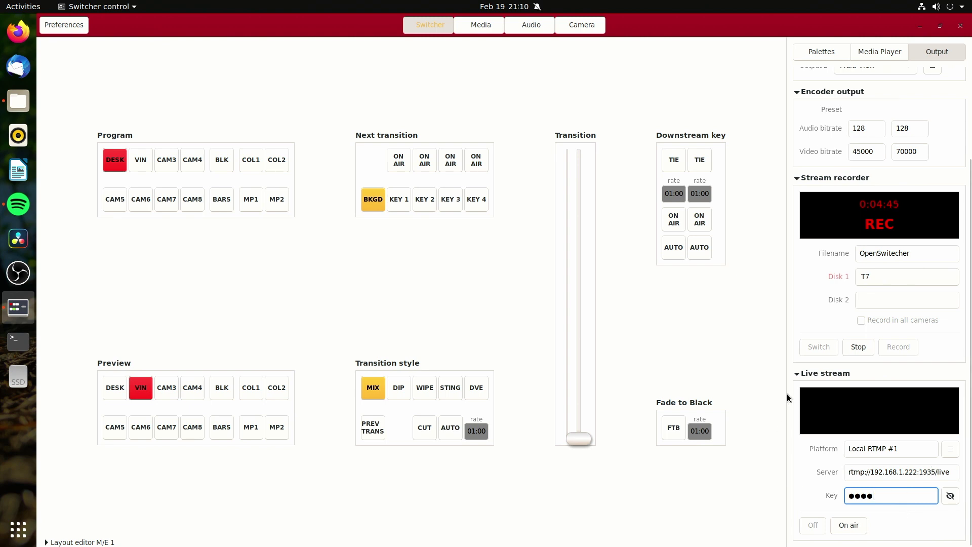
- Collapse the Live stream, Stream recorder, Encoder output, AUX Outputs and Hardware status sections
{"action": "left_click", "coordinate": [798, 374]}
{"action": "left_click", "coordinate": [798, 290]}
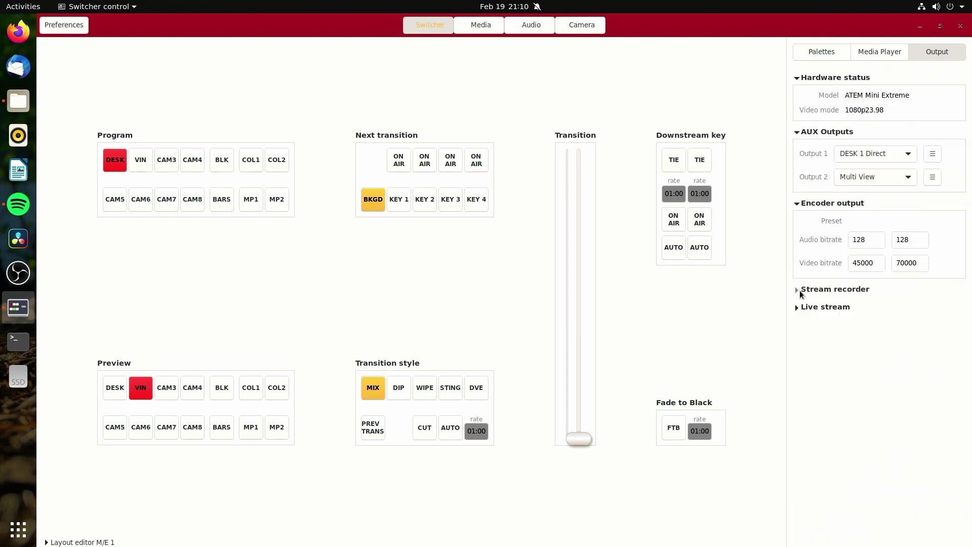
{"action": "left_click", "coordinate": [806, 203]}
{"action": "left_click", "coordinate": [796, 131]}
{"action": "left_click", "coordinate": [796, 78]}
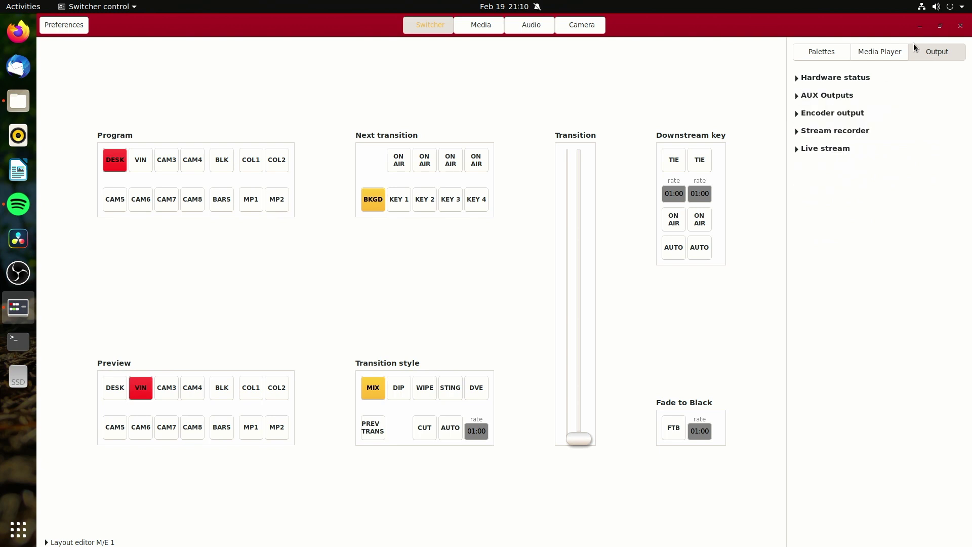
- Cycle through the Media Player, Palettes and Media pages to reach the audio mixer
{"action": "left_click", "coordinate": [885, 52]}
{"action": "left_click", "coordinate": [816, 52]}
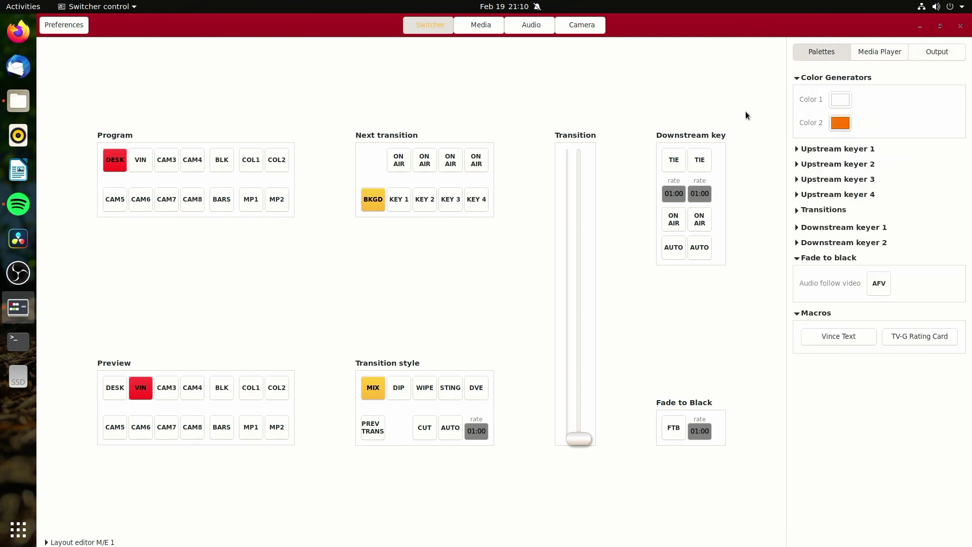
{"action": "left_click", "coordinate": [488, 28]}
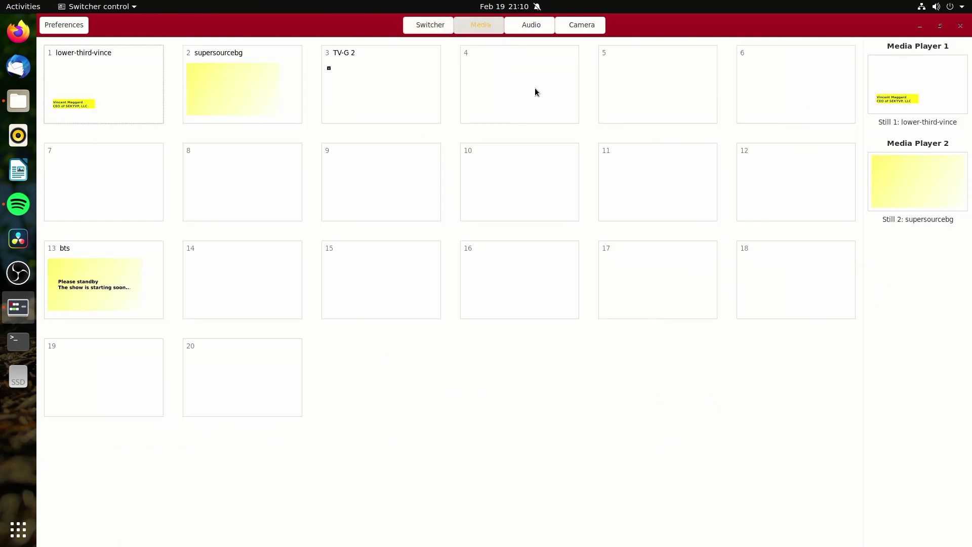
{"action": "left_click", "coordinate": [521, 26]}
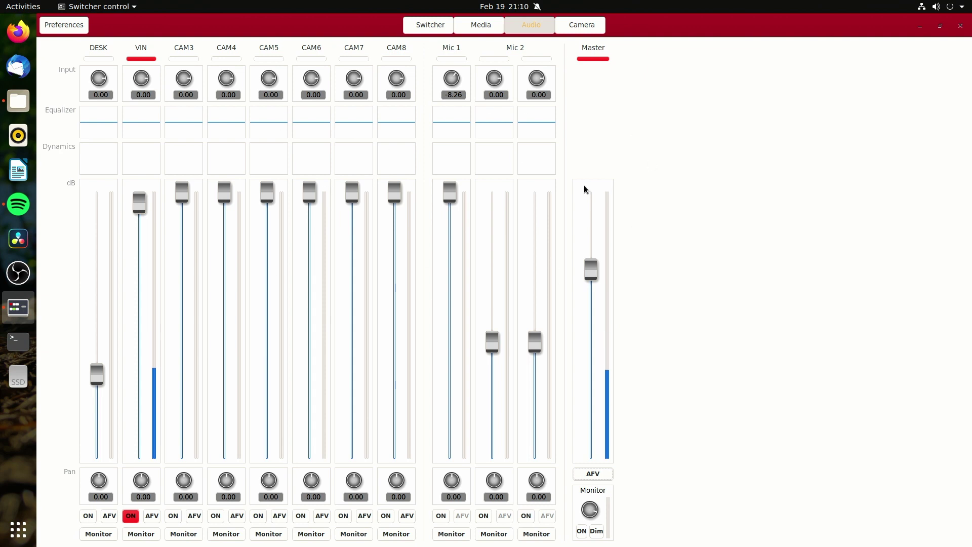
- Inspect the DESK equalizer, then raise the Master fader and nudge it slightly lower
{"action": "left_click", "coordinate": [89, 135]}
{"action": "left_click", "coordinate": [541, 50]}
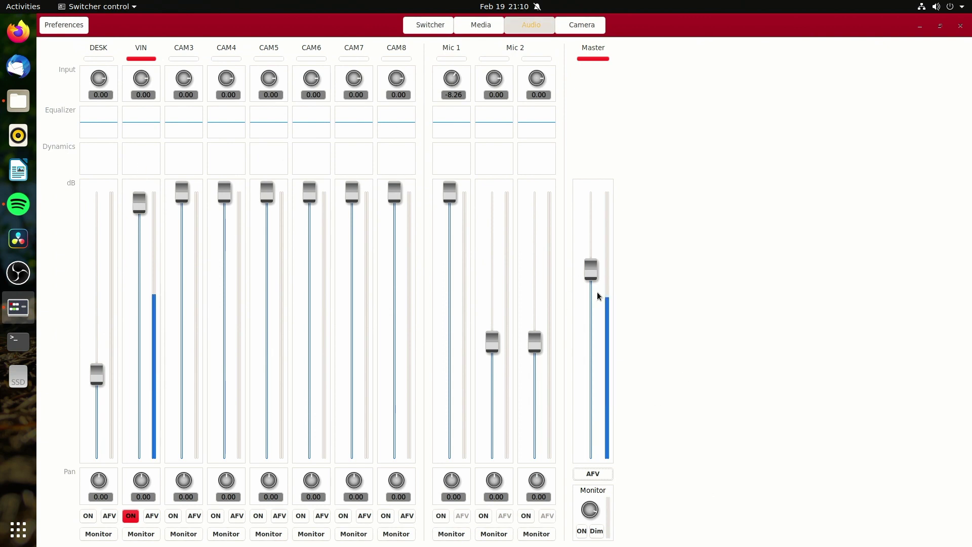
{"action": "left_click_drag", "start_coordinate": [591, 274], "coordinate": [593, 231]}
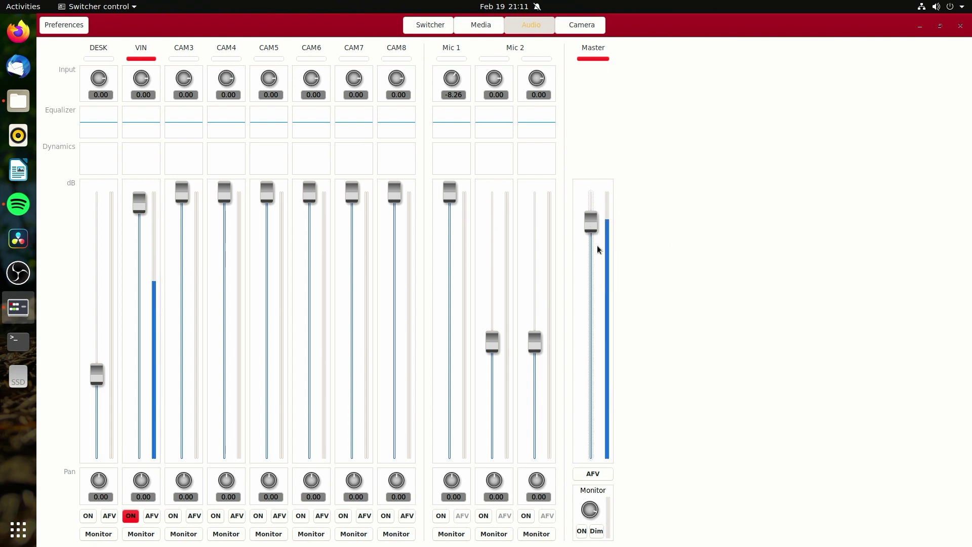
{"action": "left_click_drag", "start_coordinate": [598, 227], "coordinate": [597, 244]}
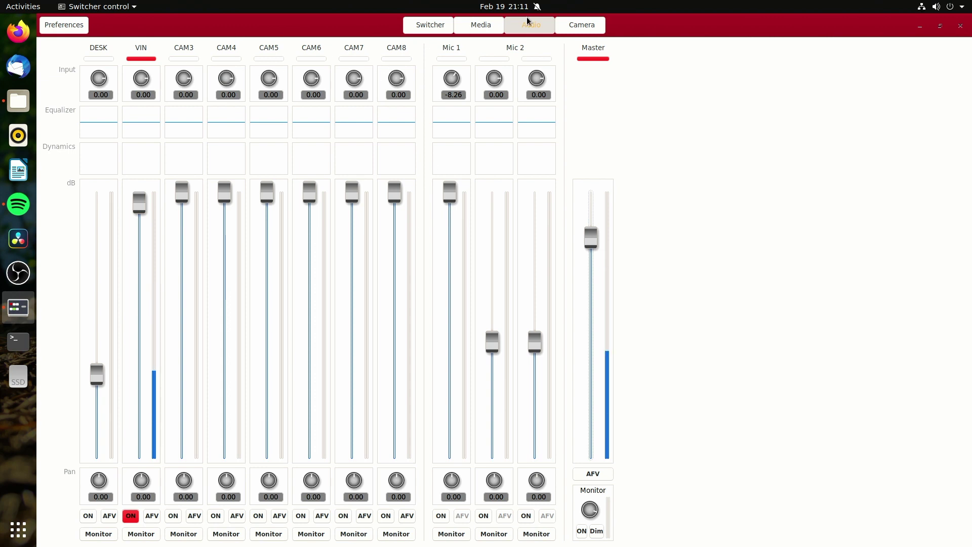
- Peek at the Camera page, then open the ATEM's hardware settings from the Switcher page
{"action": "left_click", "coordinate": [585, 31]}
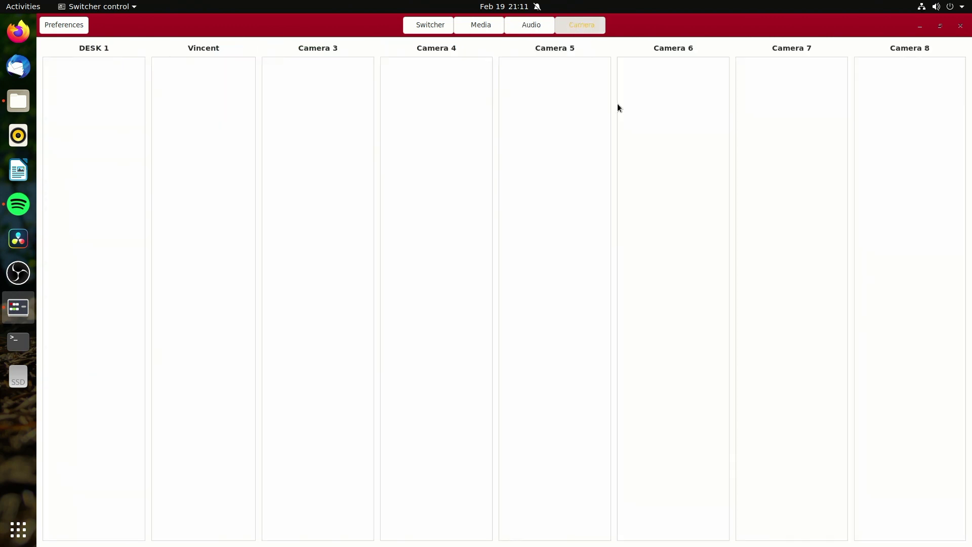
{"action": "left_click", "coordinate": [450, 30]}
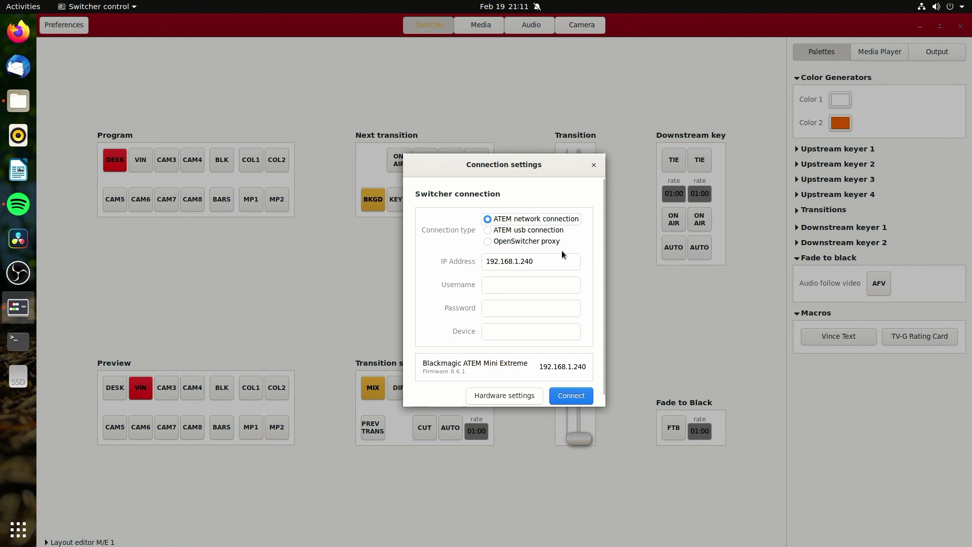
{"action": "scroll", "coordinate": [571, 241], "scroll_direction": "down", "scroll_amount": 1}
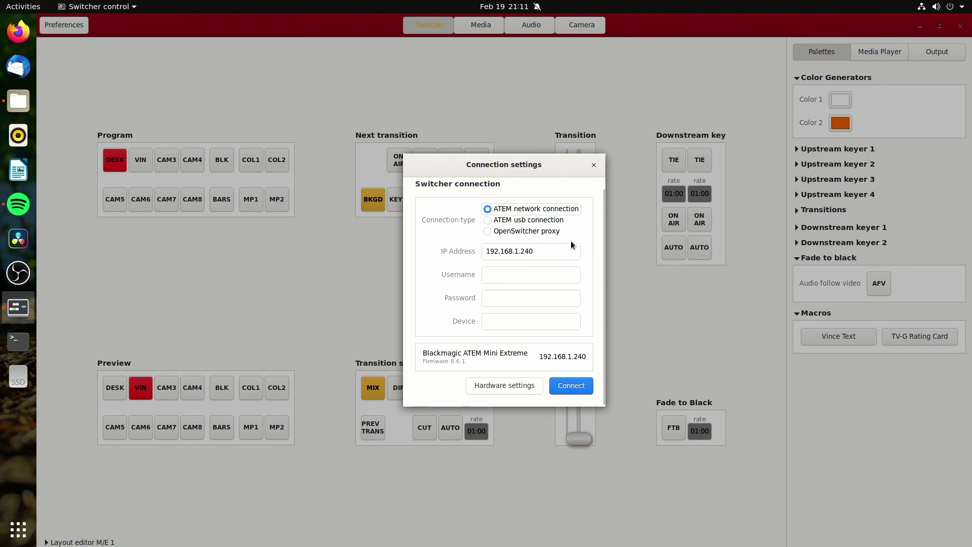
{"action": "left_click", "coordinate": [503, 388]}
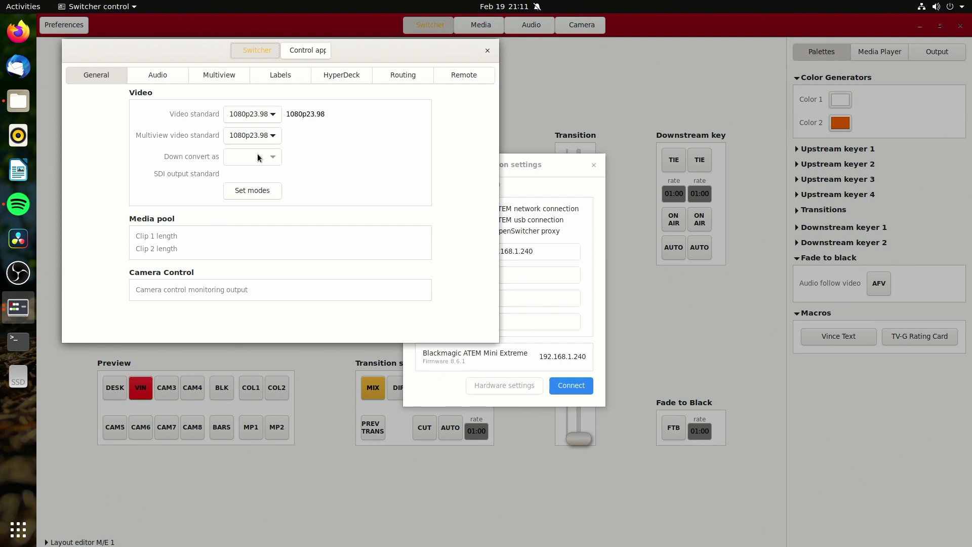
- Centre the hardware settings window and check the video standard list, keeping 1080p23.98
{"action": "left_click_drag", "start_coordinate": [241, 56], "coordinate": [454, 127]}
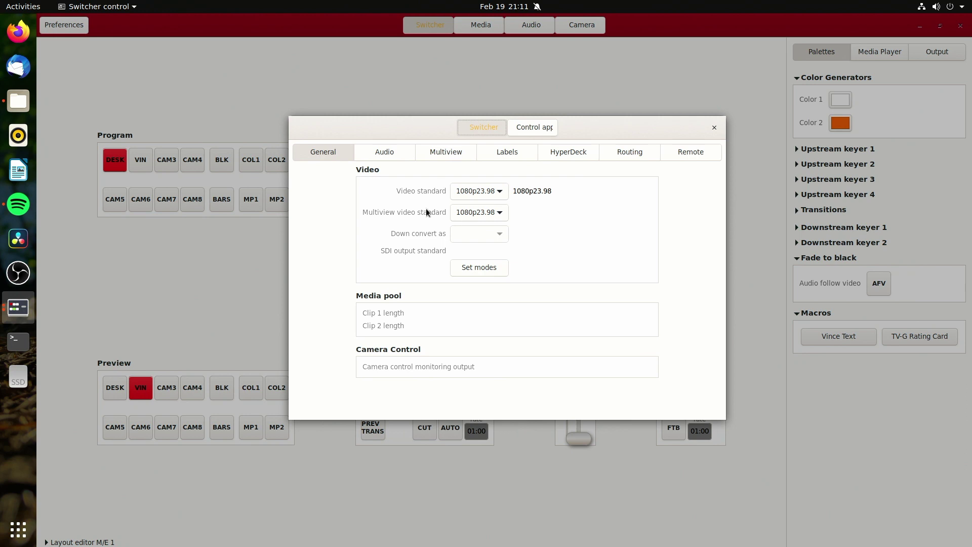
{"action": "left_click", "coordinate": [471, 197]}
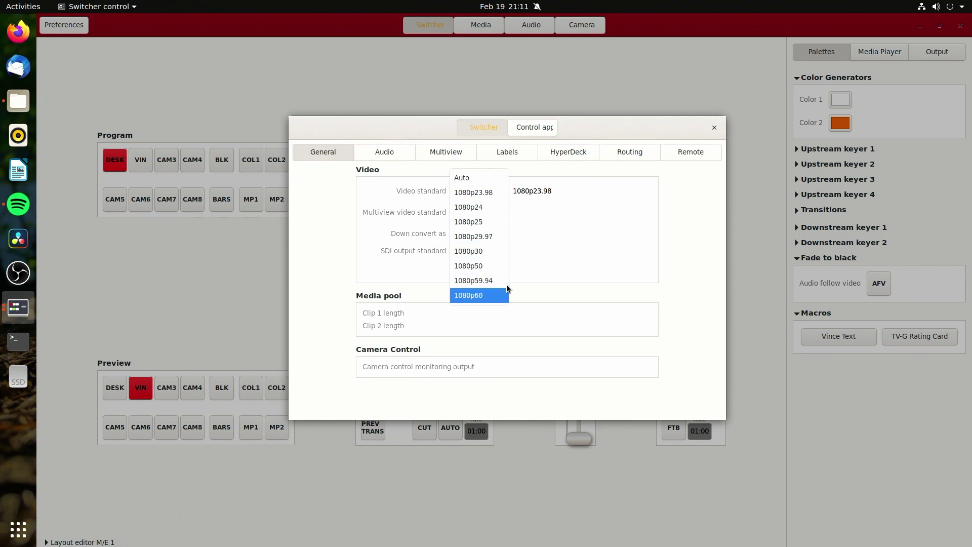
{"action": "left_click", "coordinate": [554, 234]}
{"action": "left_click", "coordinate": [501, 191]}
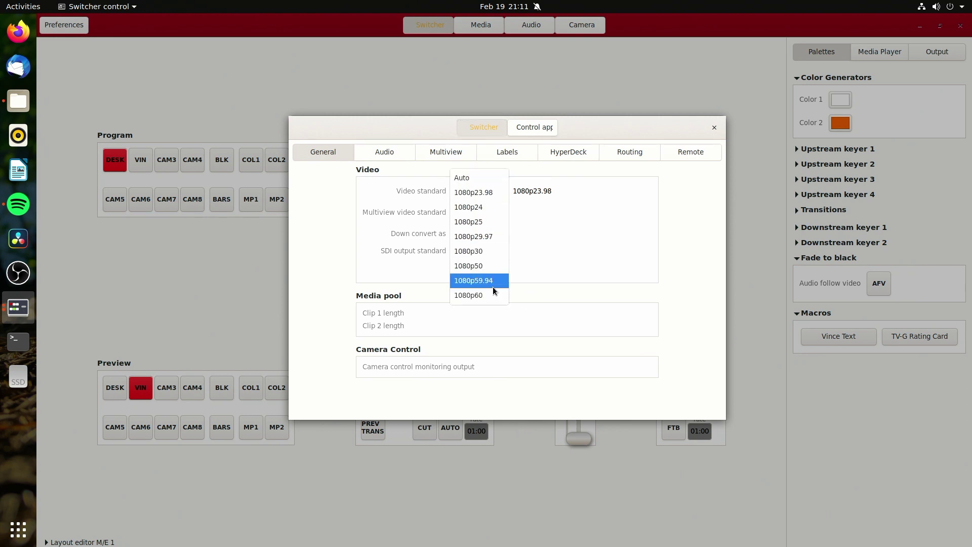
{"action": "left_click", "coordinate": [613, 243]}
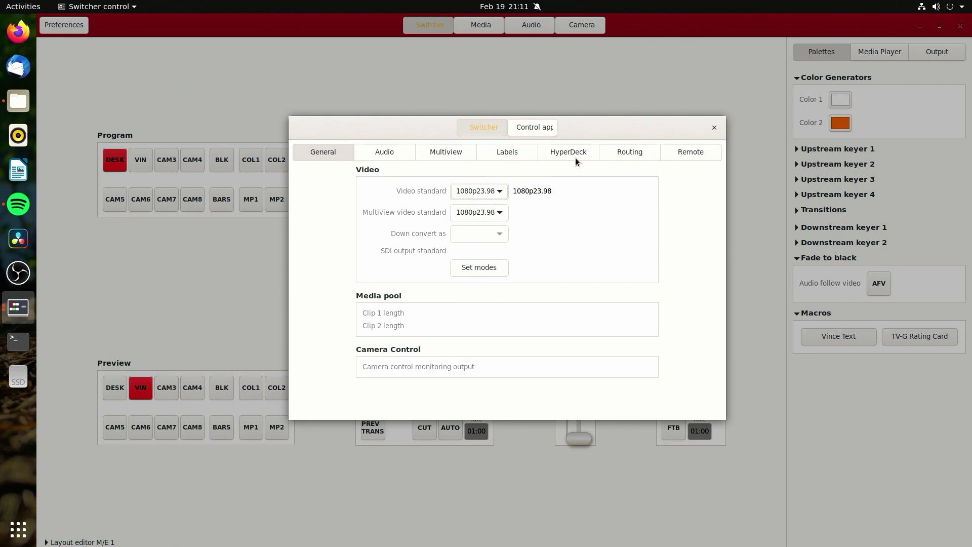
- Browse the Audio, Multiview, Labels, HyperDeck, Routing and Remote pages, returning to General
{"action": "left_click", "coordinate": [383, 156]}
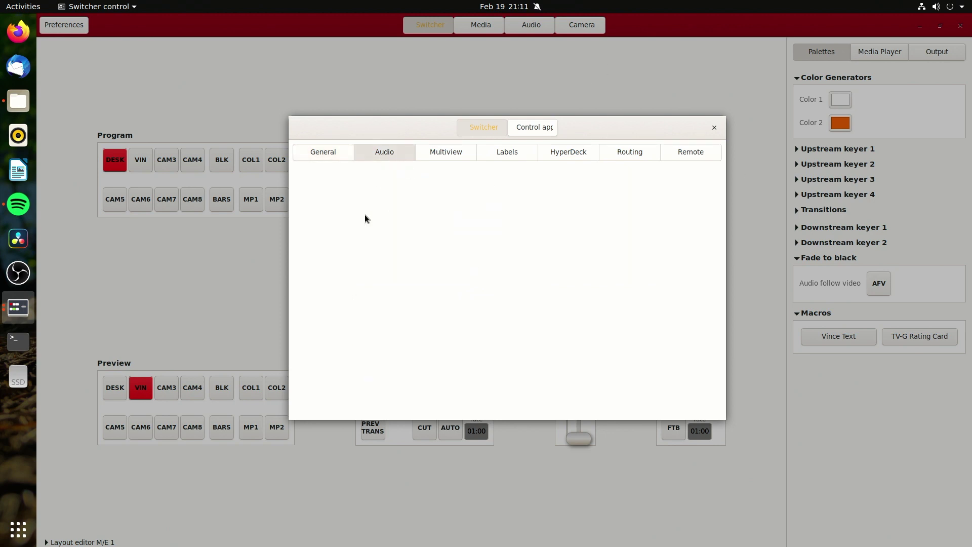
{"action": "left_click", "coordinate": [440, 153]}
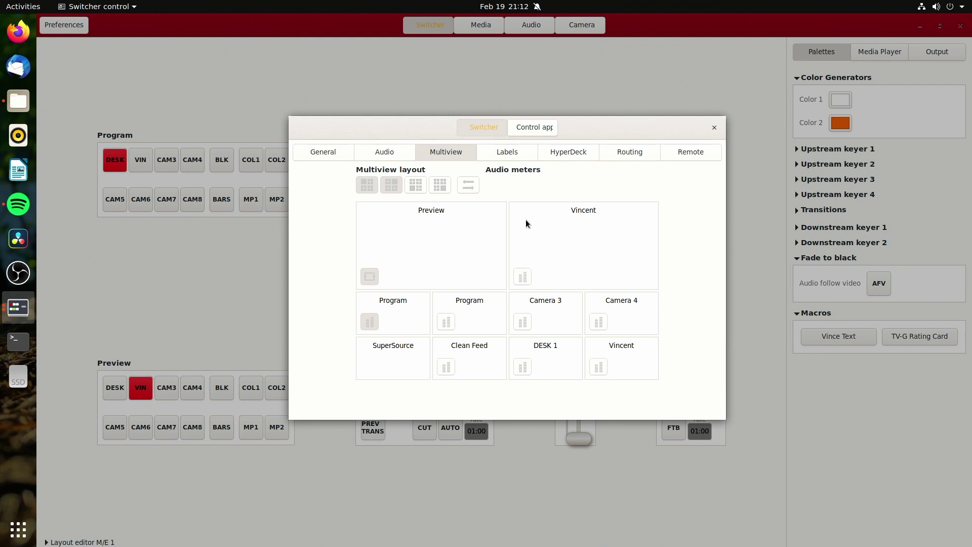
{"action": "key", "text": "ctrl+Page_Down"}
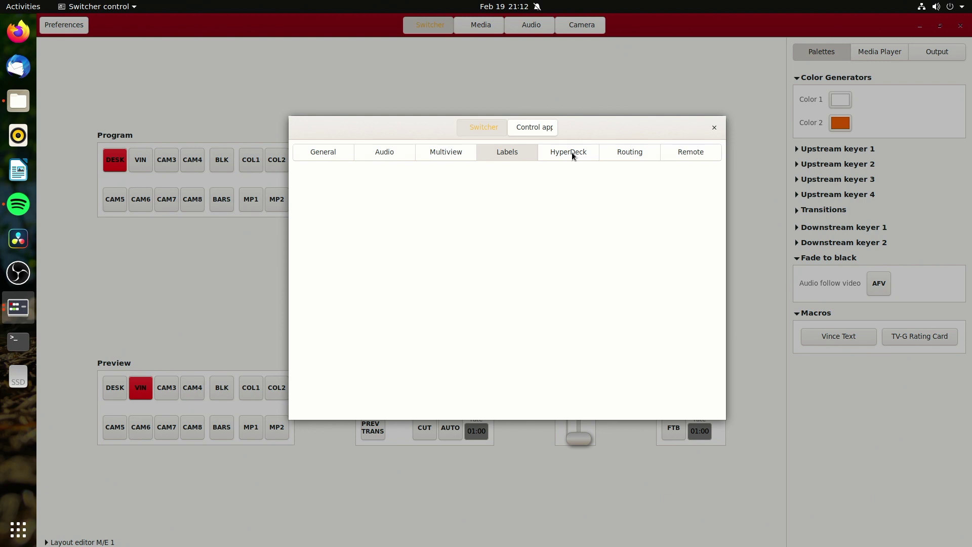
{"action": "left_click", "coordinate": [572, 152]}
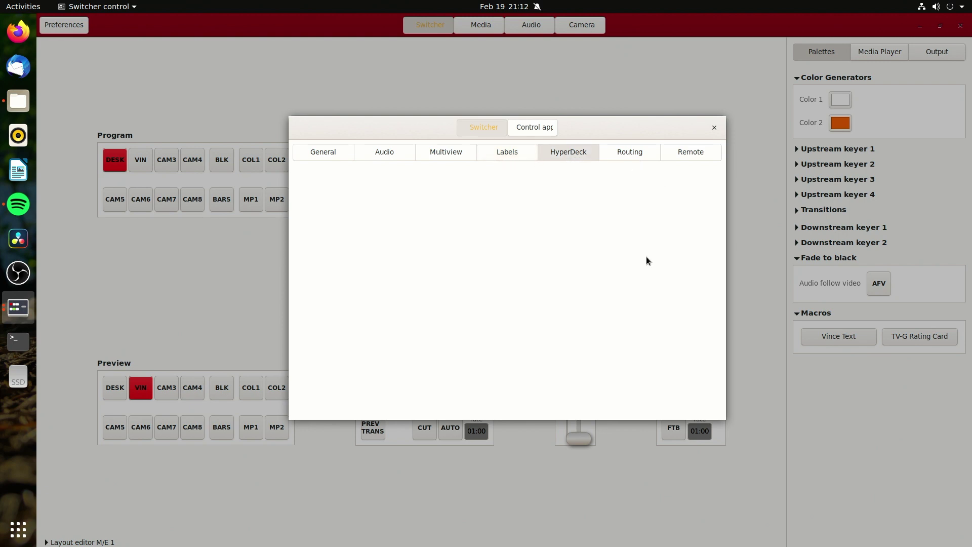
{"action": "left_click", "coordinate": [612, 157]}
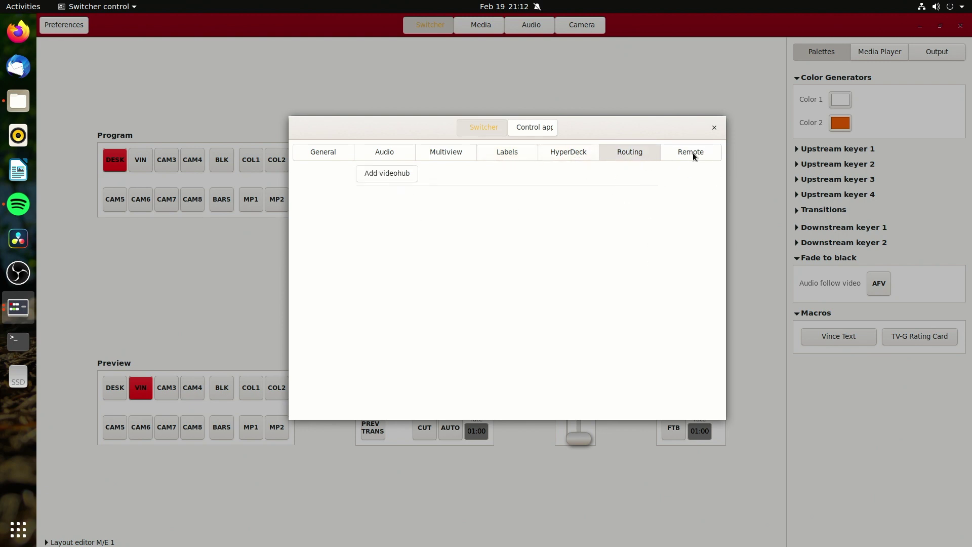
{"action": "left_click", "coordinate": [693, 155]}
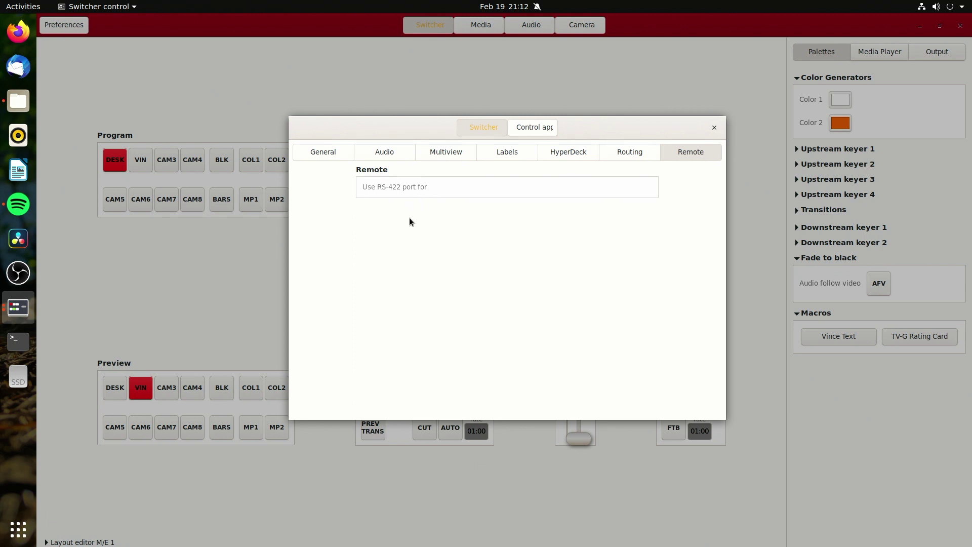
{"action": "left_click", "coordinate": [336, 150]}
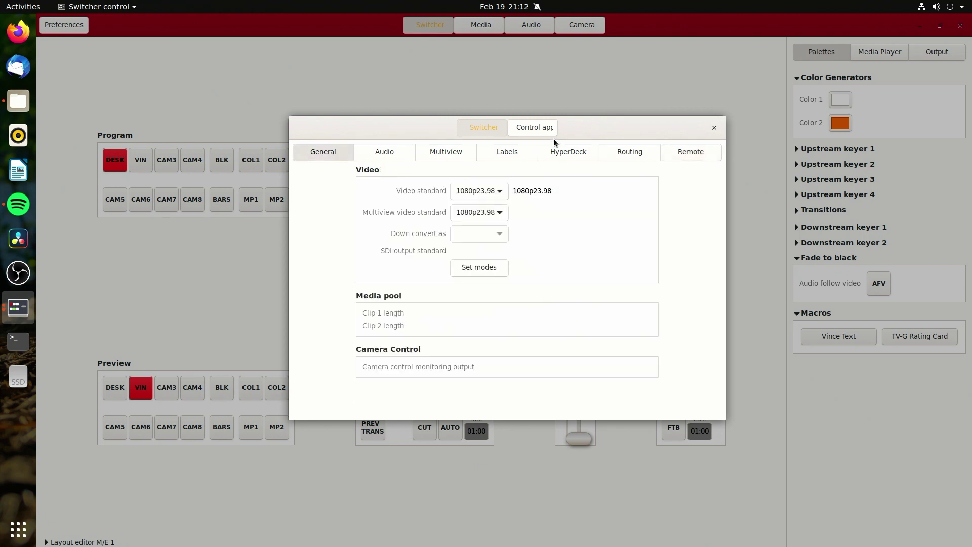
- Maximize and restore the hardware settings window, then close it
{"action": "double_click", "coordinate": [524, 133]}
{"action": "double_click", "coordinate": [621, 29]}
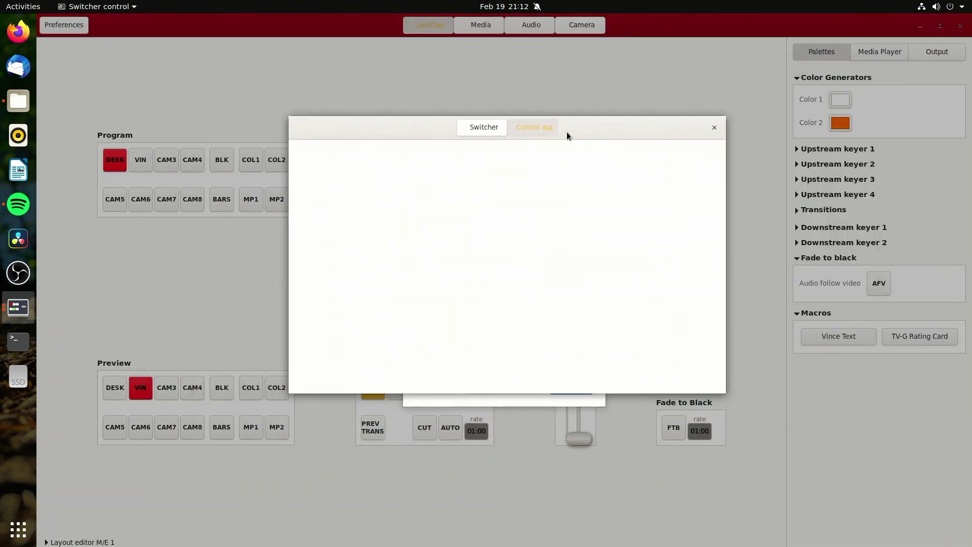
{"action": "left_click", "coordinate": [713, 127]}
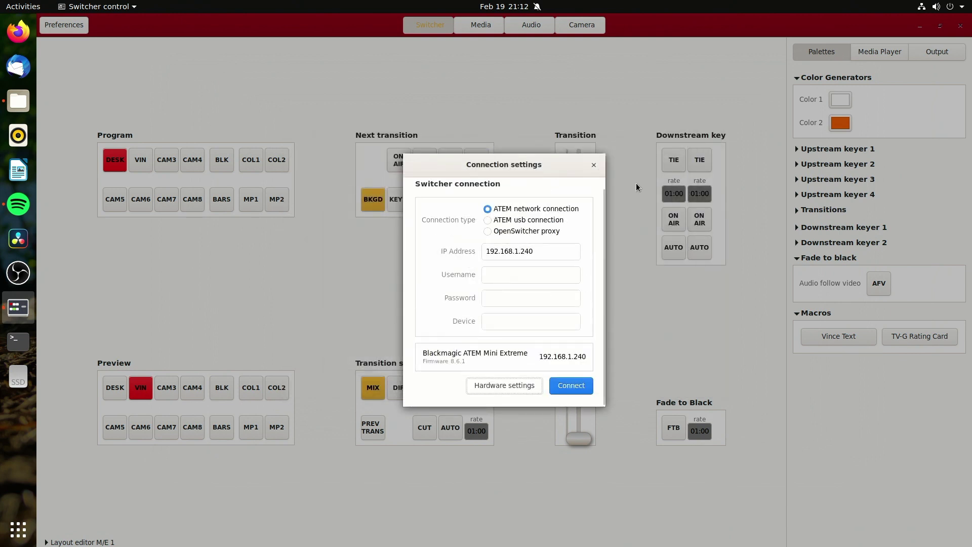
- Close the Connection settings dialog to return to the main switcher page
{"action": "left_click", "coordinate": [593, 166]}
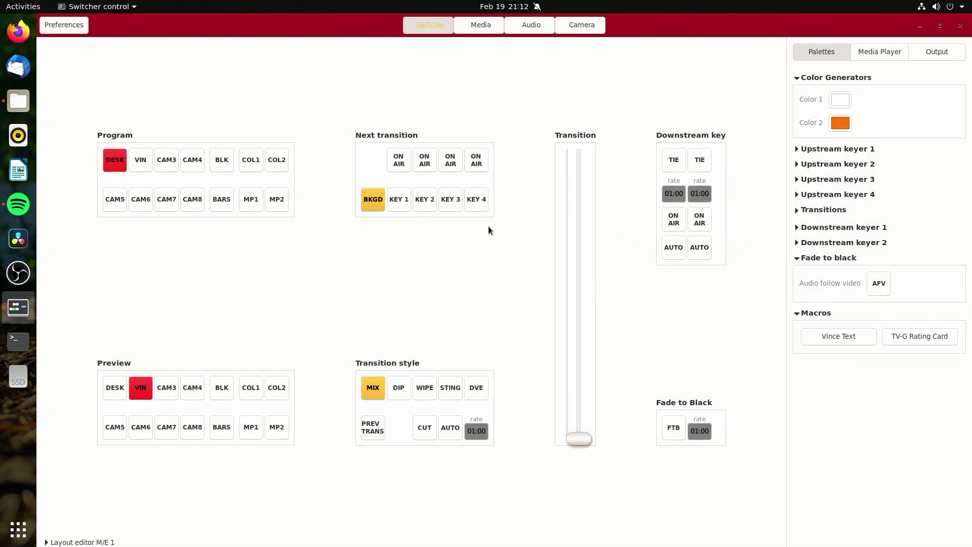